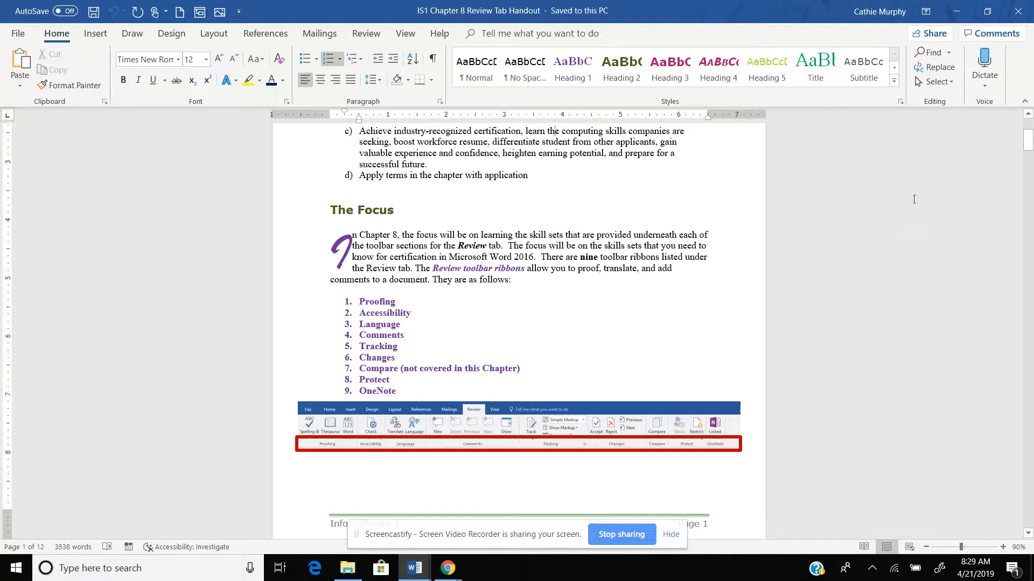
Show the Review tab tools for the Chapter 8 handout, then preview the open Word windows
{"action": "mouse_move", "coordinate": [1028, 148]}
{"action": "left_mouse_down"}
{"action": "mouse_move", "coordinate": [1029, 194]}
{"action": "mouse_move", "coordinate": [1029, 143]}
{"action": "left_mouse_up"}
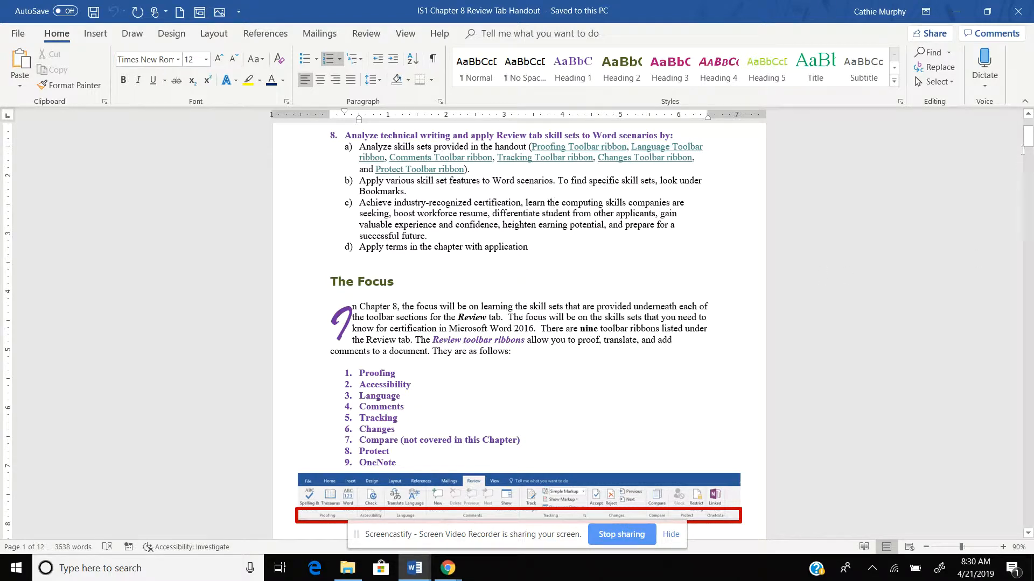
{"action": "scroll", "coordinate": [1028, 140], "scroll_direction": "up", "scroll_amount": 3}
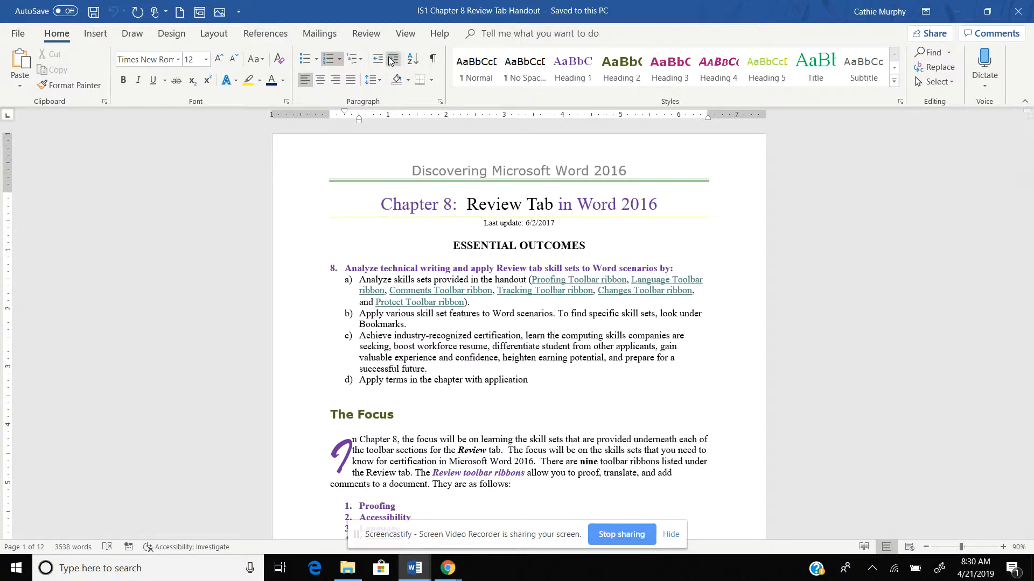
{"action": "left_click", "coordinate": [371, 36]}
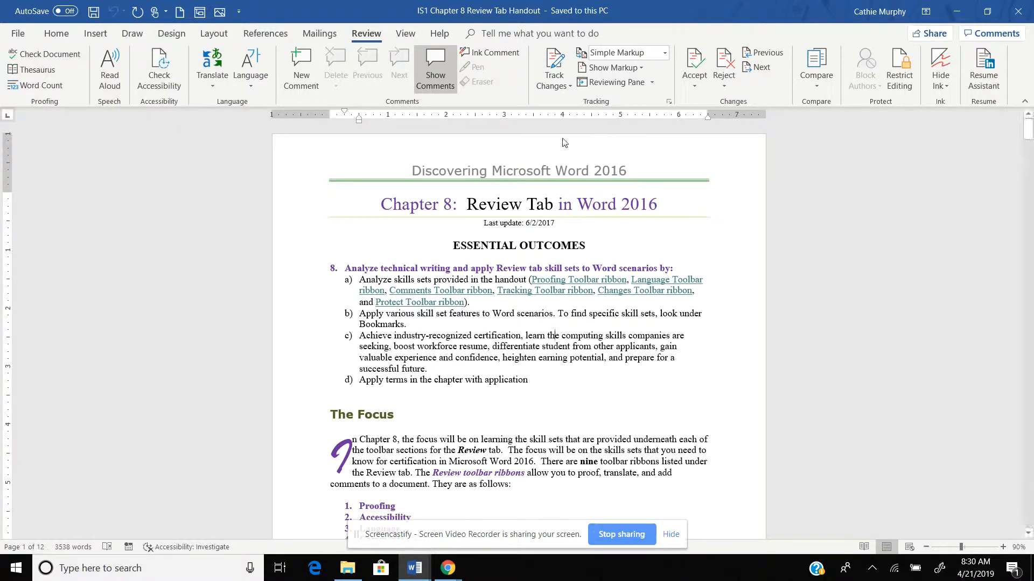
{"action": "left_click", "coordinate": [591, 148]}
{"action": "left_click", "coordinate": [414, 568]}
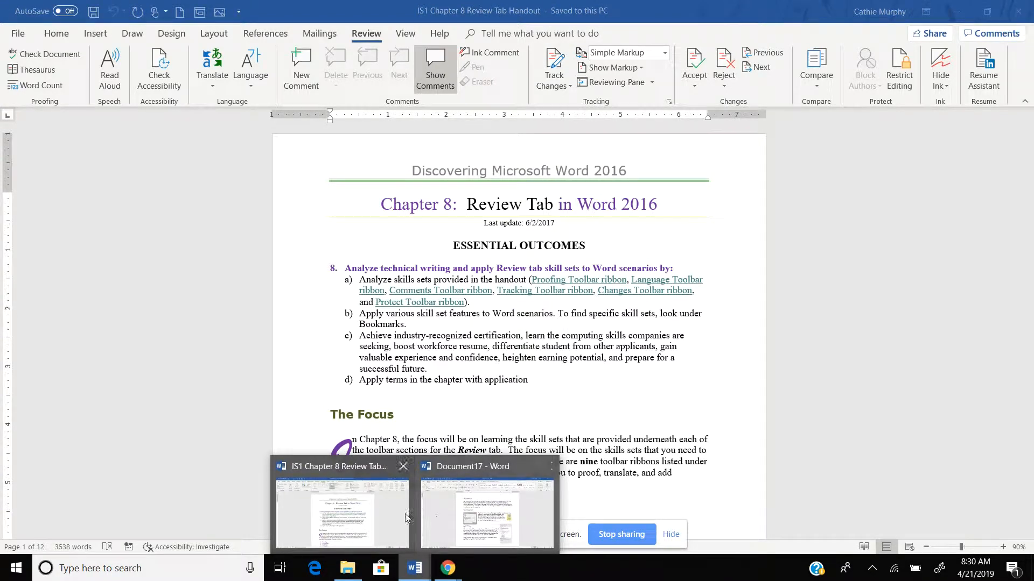
Switch to Document17, click into its text, and show its Review tab tools
{"action": "left_click", "coordinate": [464, 511]}
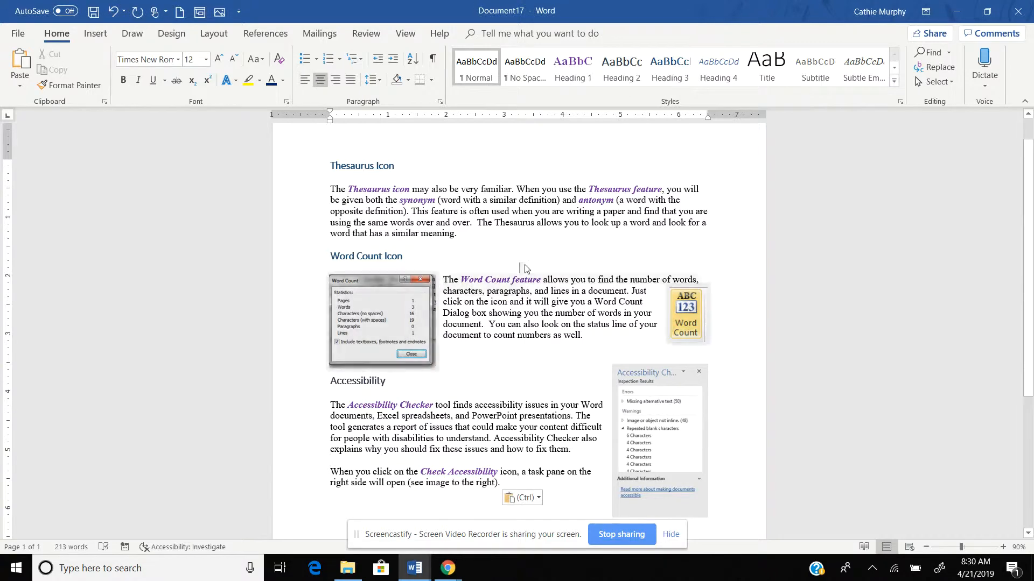
{"action": "left_click", "coordinate": [495, 189]}
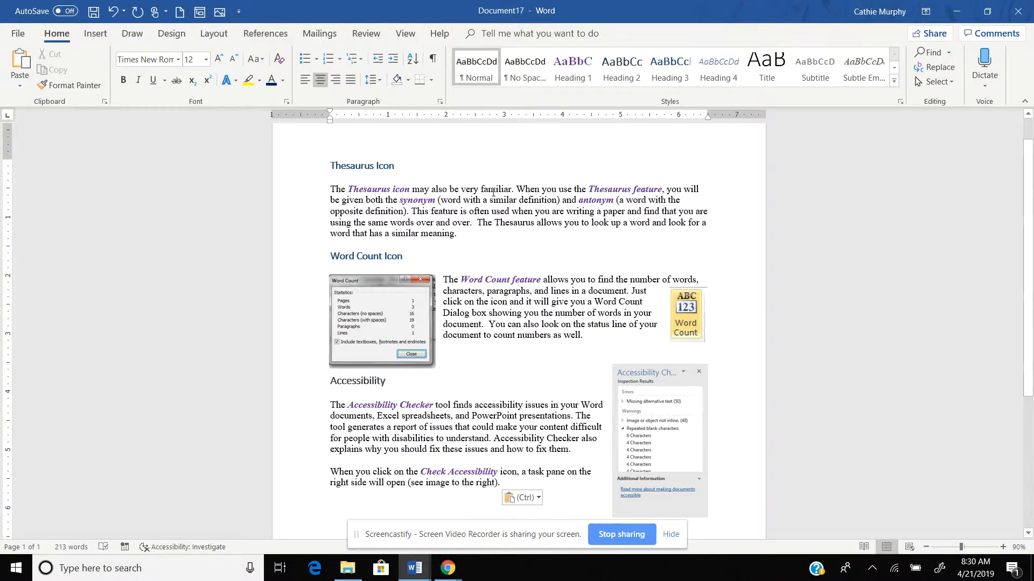
{"action": "left_click", "coordinate": [366, 34]}
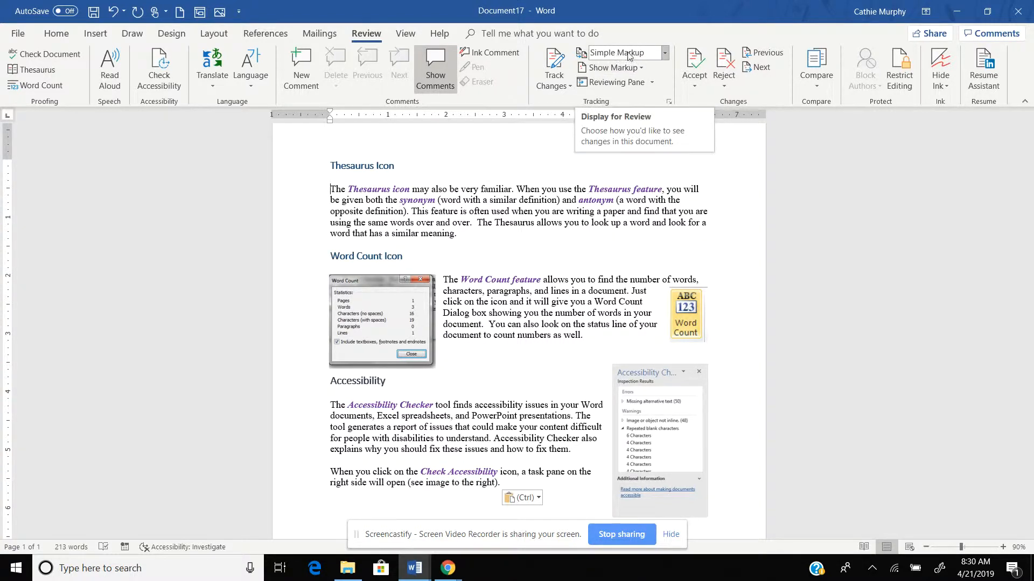
Change Display for Review from Simple Markup to Original
{"action": "left_click", "coordinate": [664, 53]}
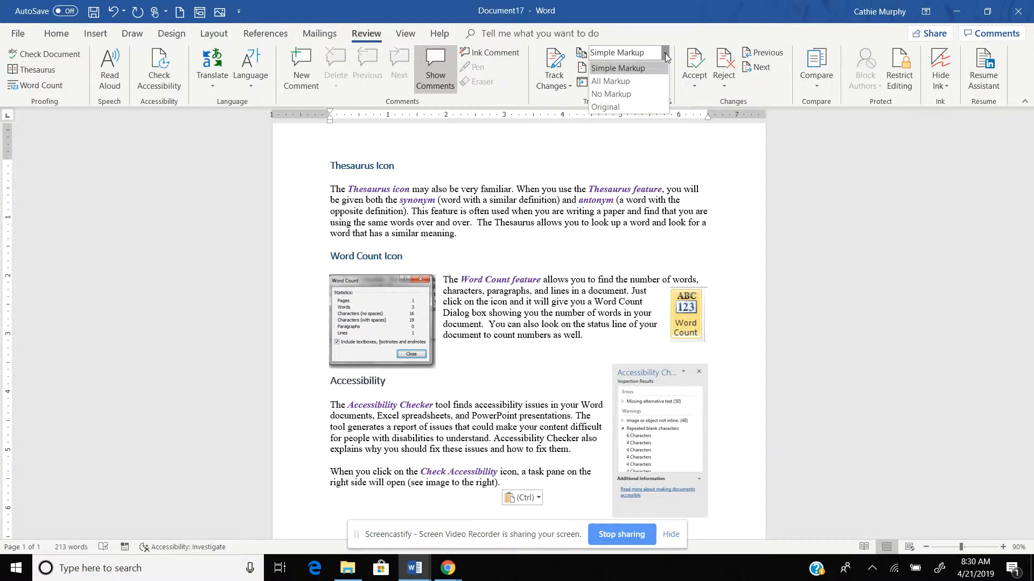
{"action": "left_click", "coordinate": [624, 107]}
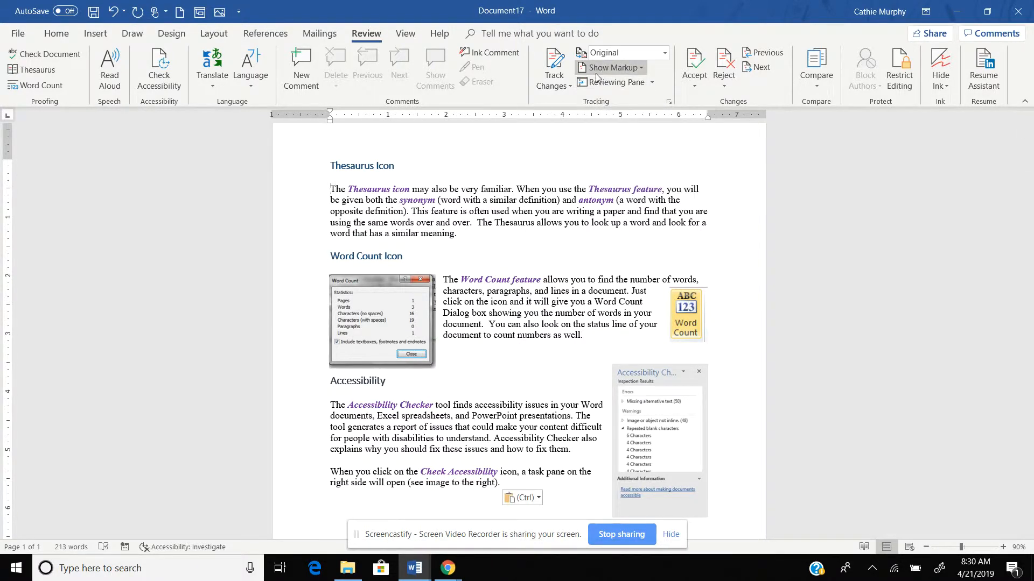
Toggle Comments and Insertions and Deletions markup off and back on in Show Markup
{"action": "left_click", "coordinate": [643, 68]}
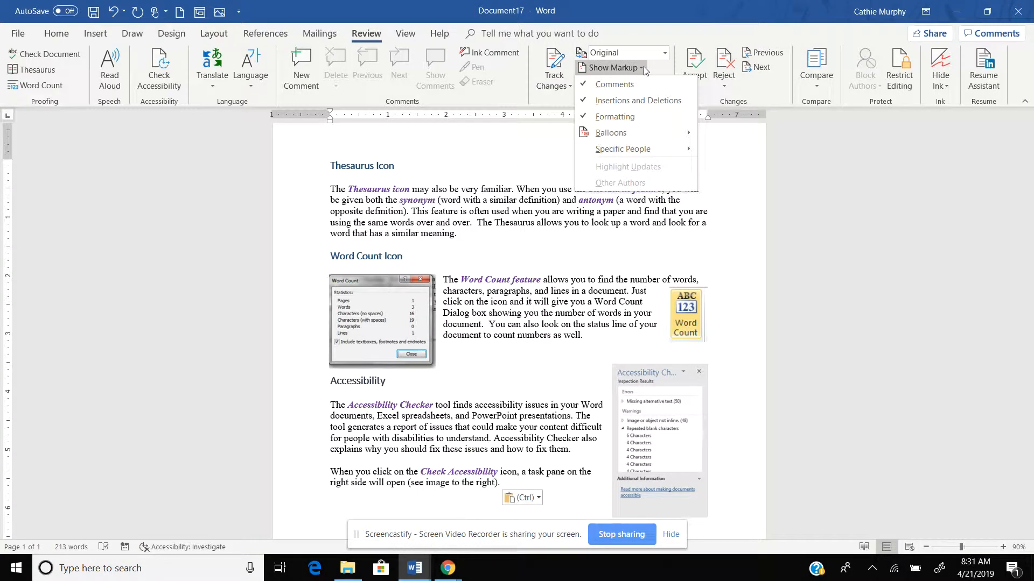
{"action": "left_click", "coordinate": [619, 86]}
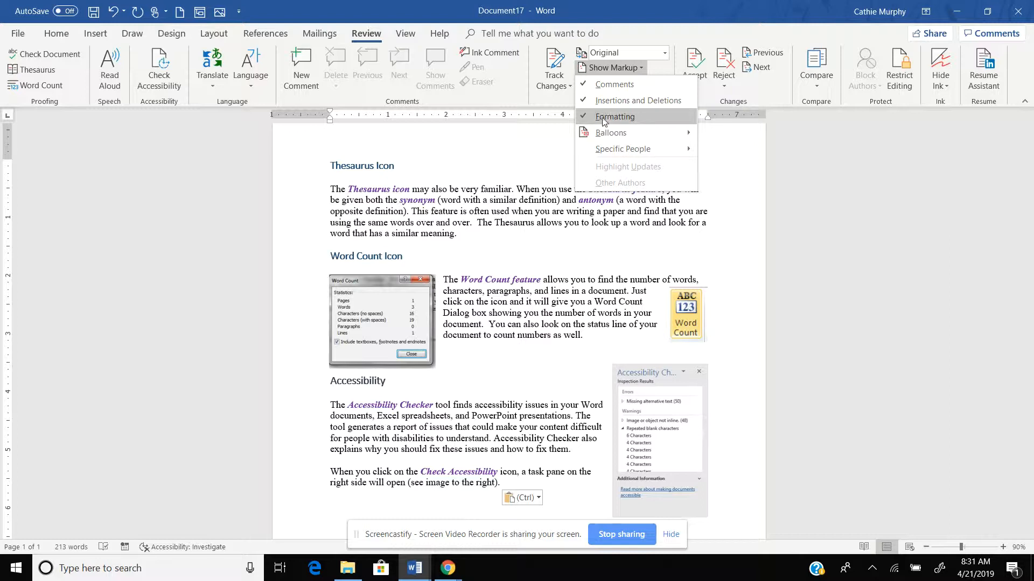
{"action": "left_click", "coordinate": [589, 102]}
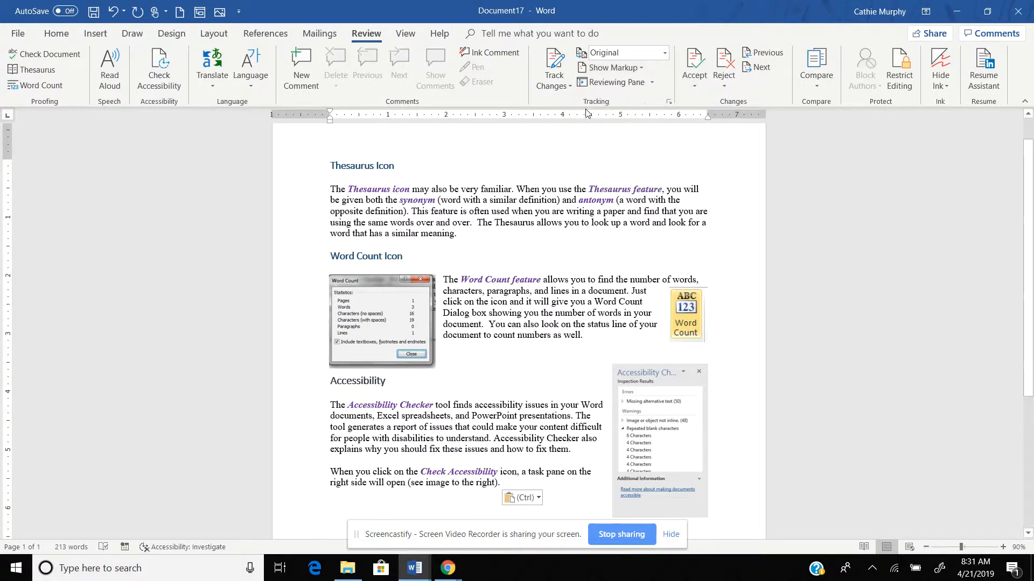
{"action": "left_click", "coordinate": [644, 68]}
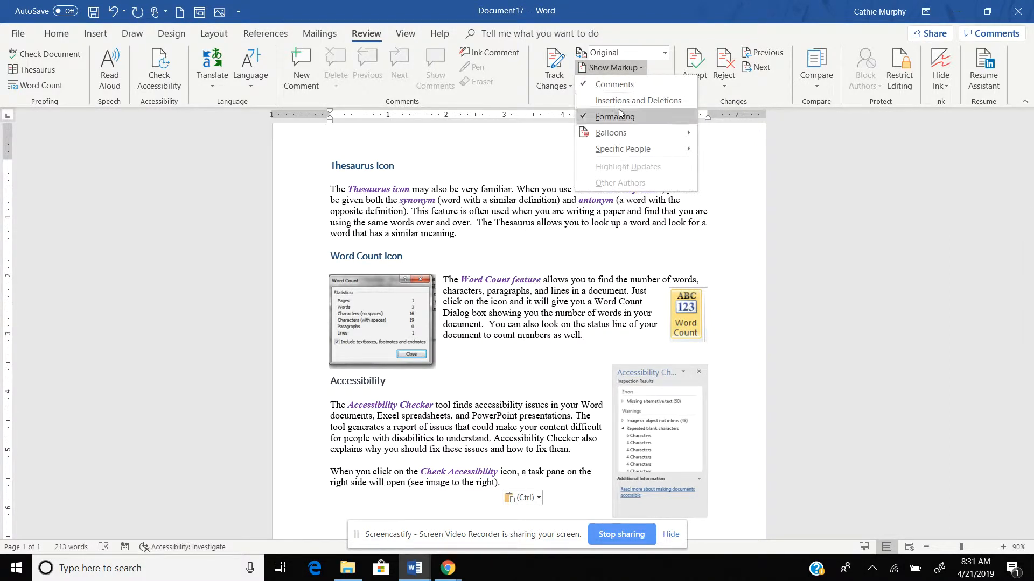
{"action": "left_click", "coordinate": [592, 102]}
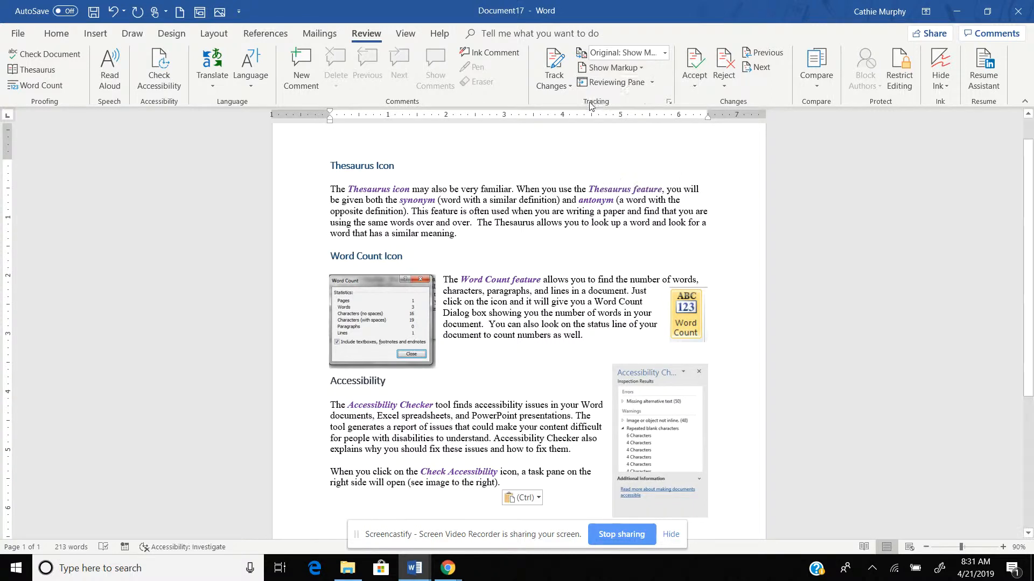
Review the Balloons options under Show Markup, then place the cursor before 'The'
{"action": "left_click", "coordinate": [643, 68]}
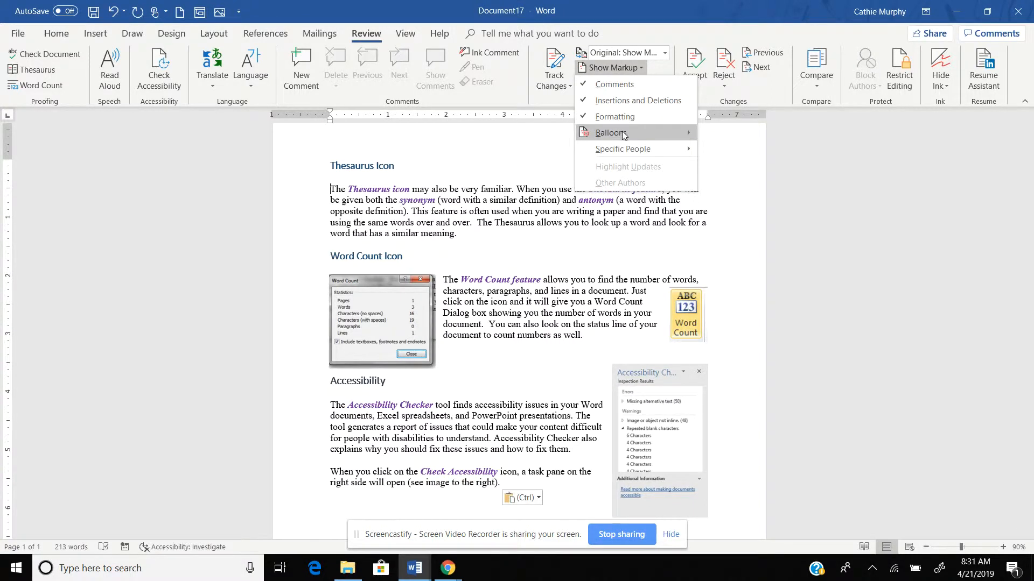
{"action": "mouse_move", "coordinate": [624, 137]}
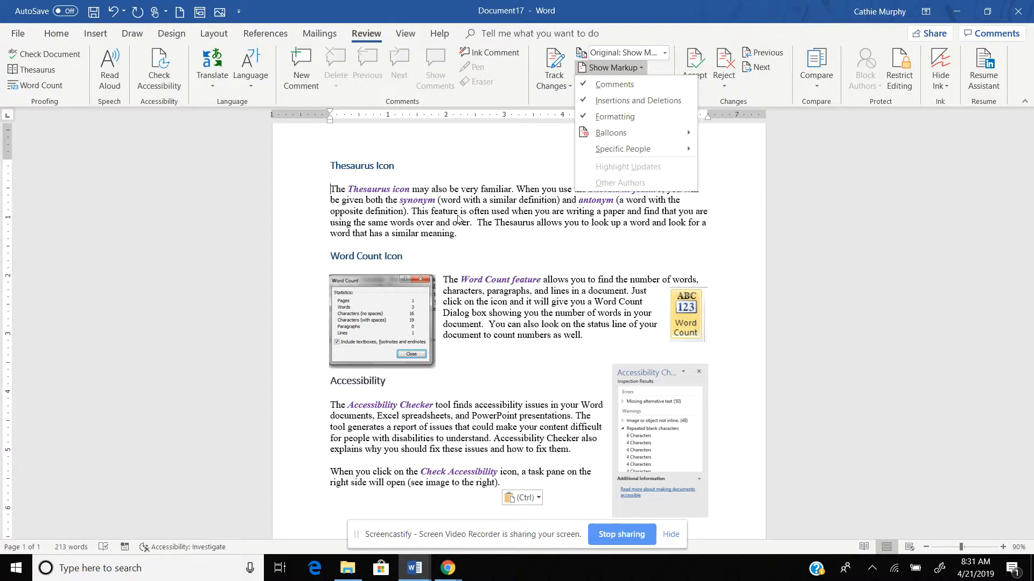
{"action": "left_click", "coordinate": [401, 199]}
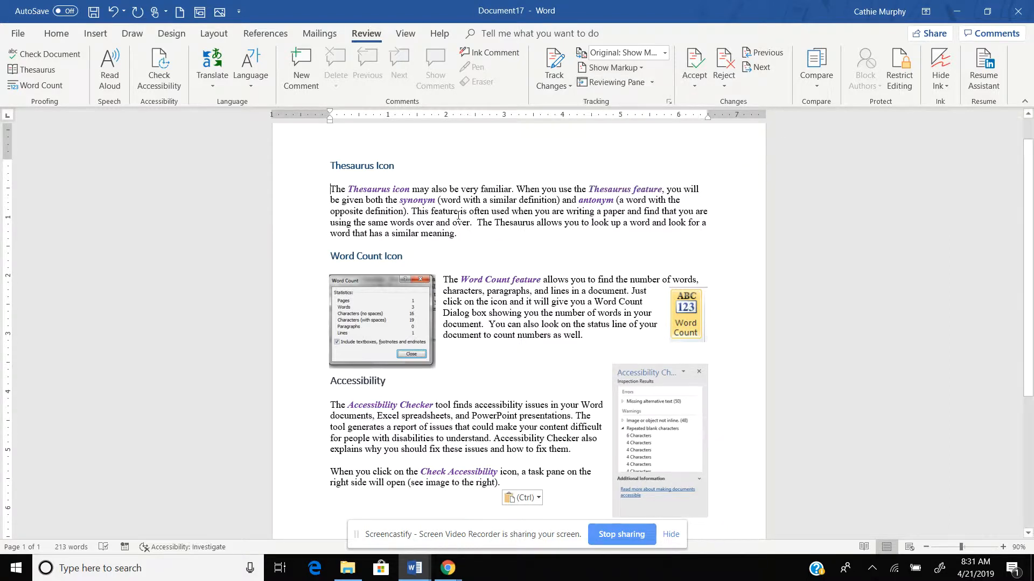
{"action": "left_click", "coordinate": [332, 189]}
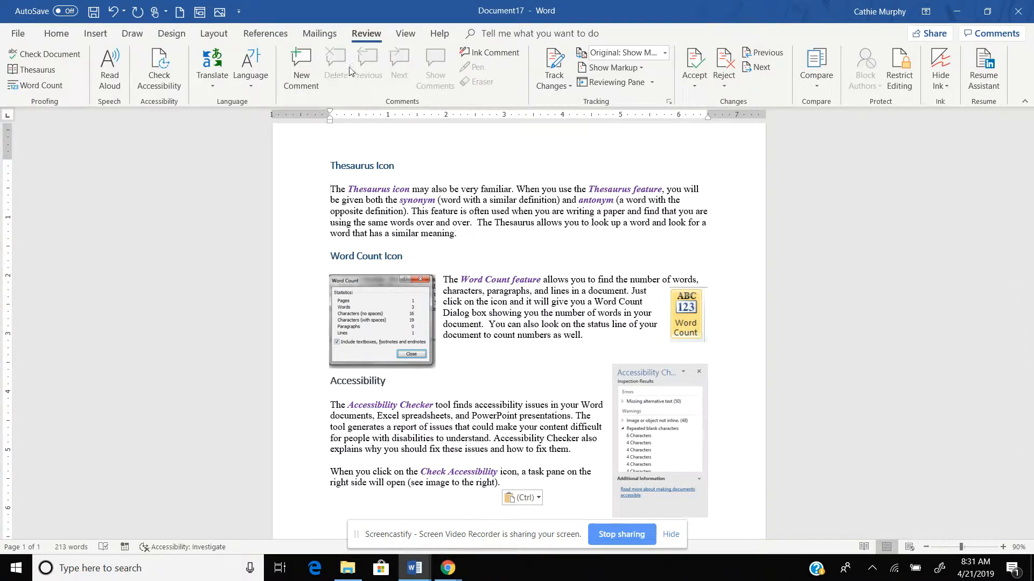
Attach a comment to 'The' reading 'The comment is displayed as a balloon.'
{"action": "left_click", "coordinate": [297, 86]}
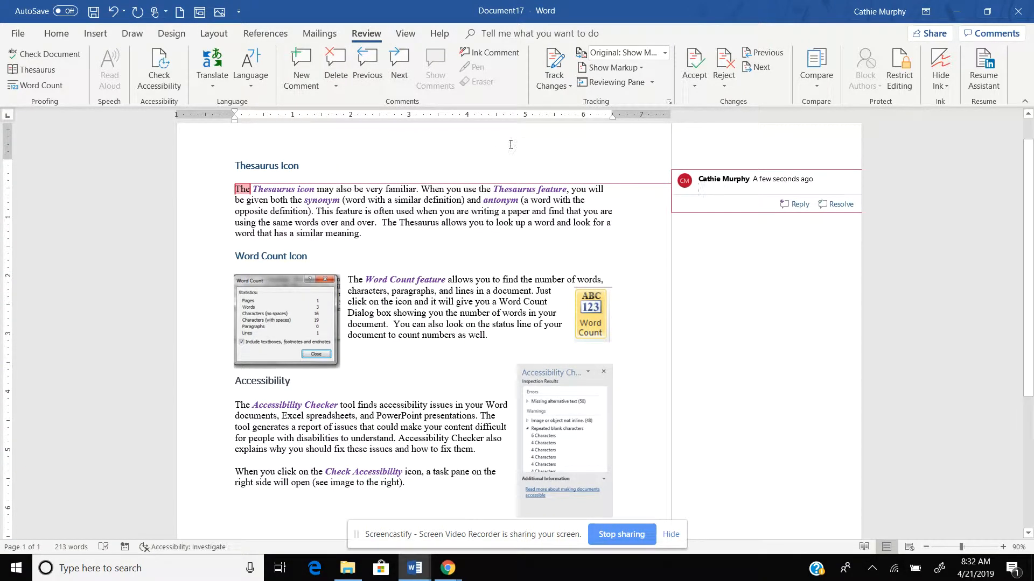
{"action": "key", "text": "ctrl+z"}
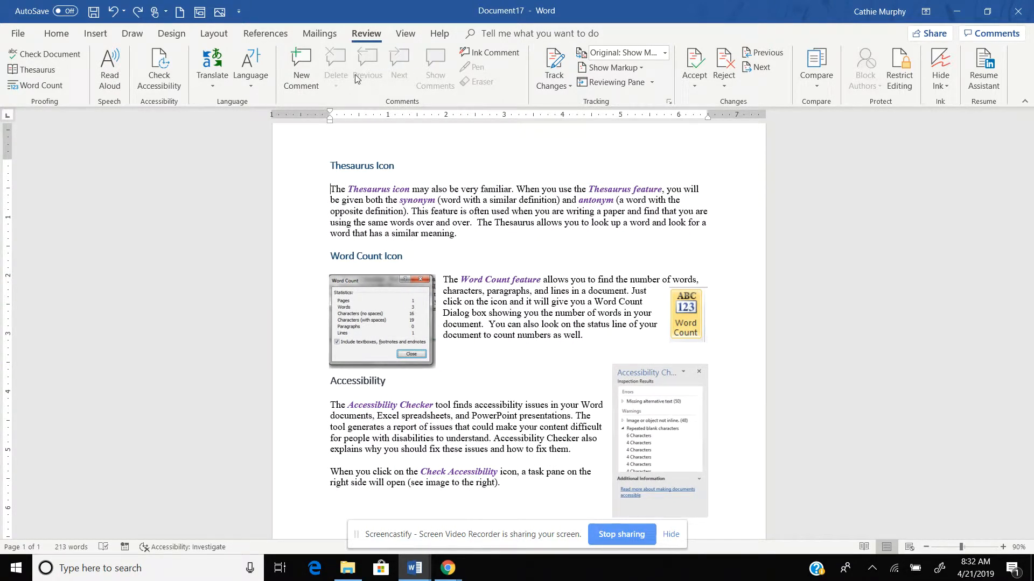
{"action": "left_click", "coordinate": [310, 80]}
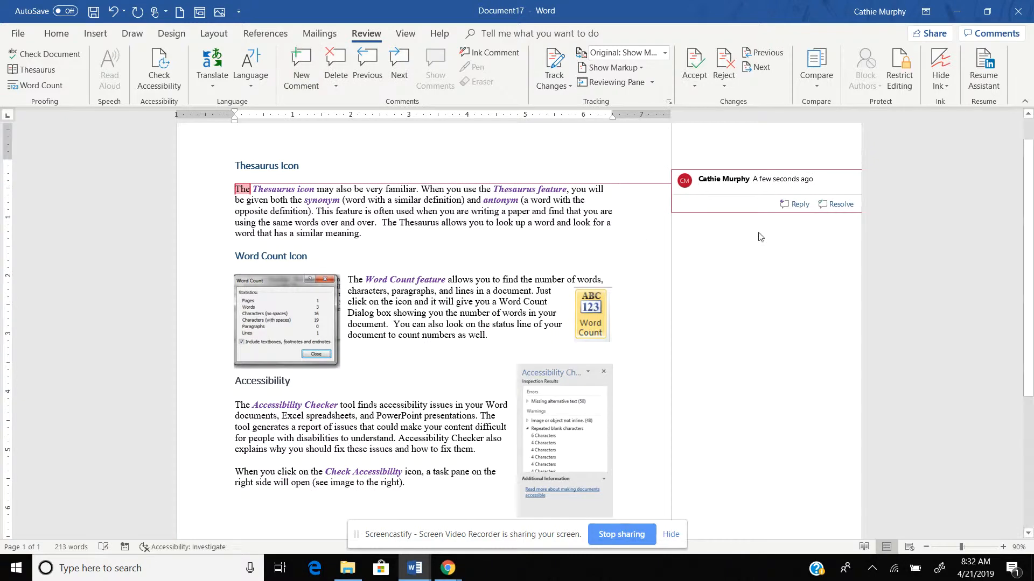
{"action": "right_click", "coordinate": [738, 197]}
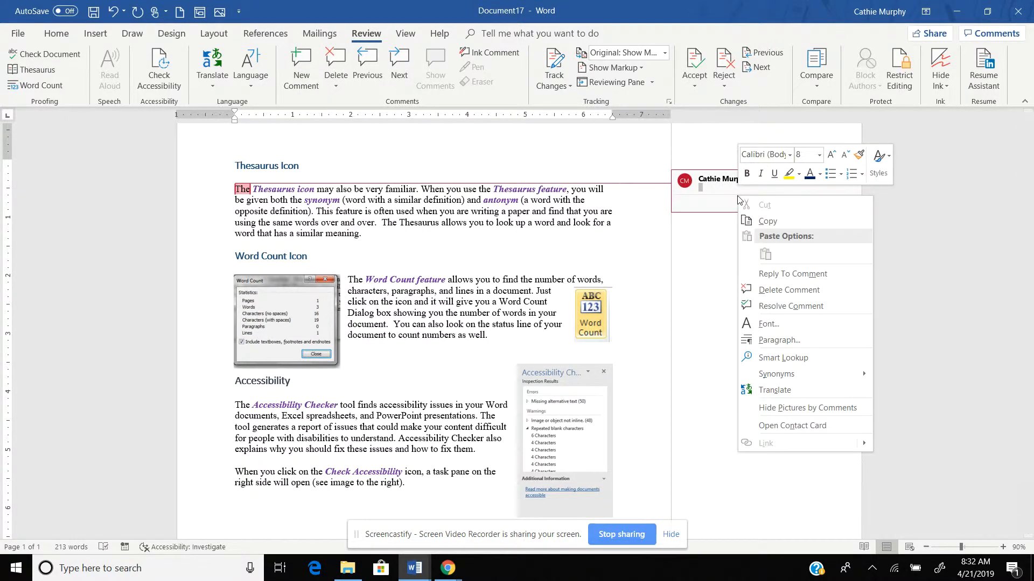
{"action": "key", "text": "Escape"}
{"action": "type", "text": "The"}
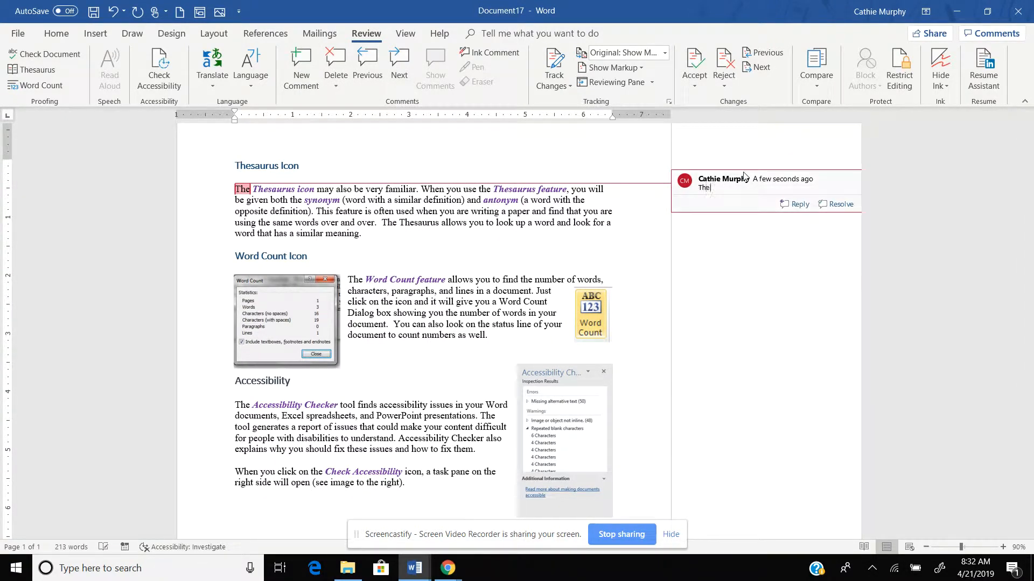
{"action": "type", "text": " comment is displayed as a balloon."}
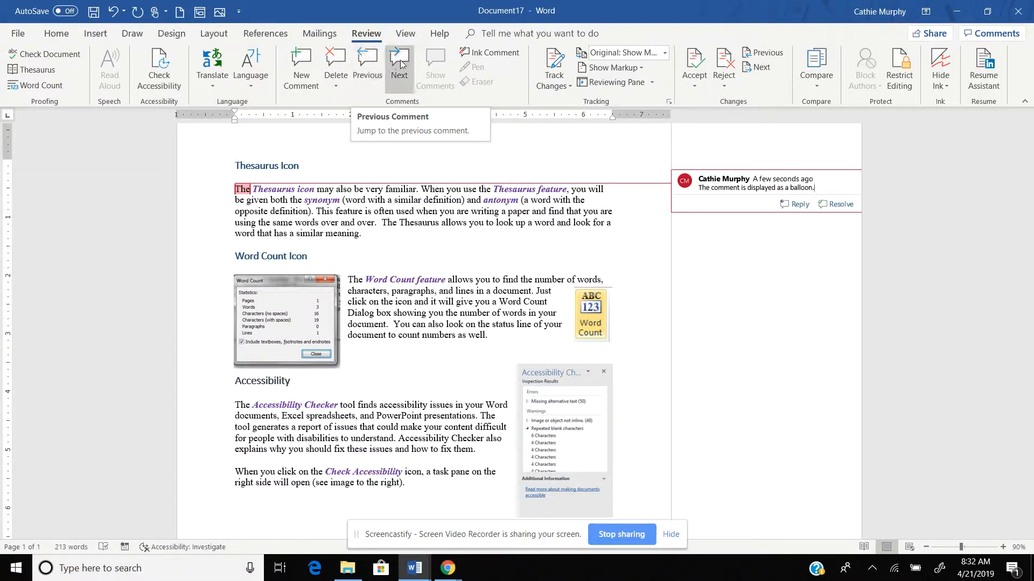
{"action": "left_click", "coordinate": [364, 237]}
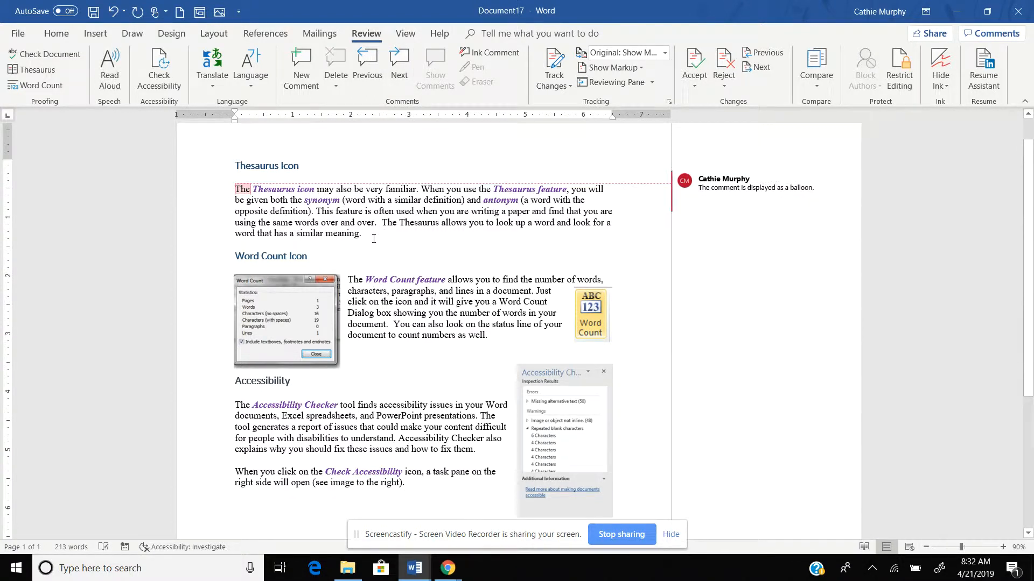
Add a second comment 'Next comment.' on the word 'meaning', fixing a typo
{"action": "left_click", "coordinate": [308, 73]}
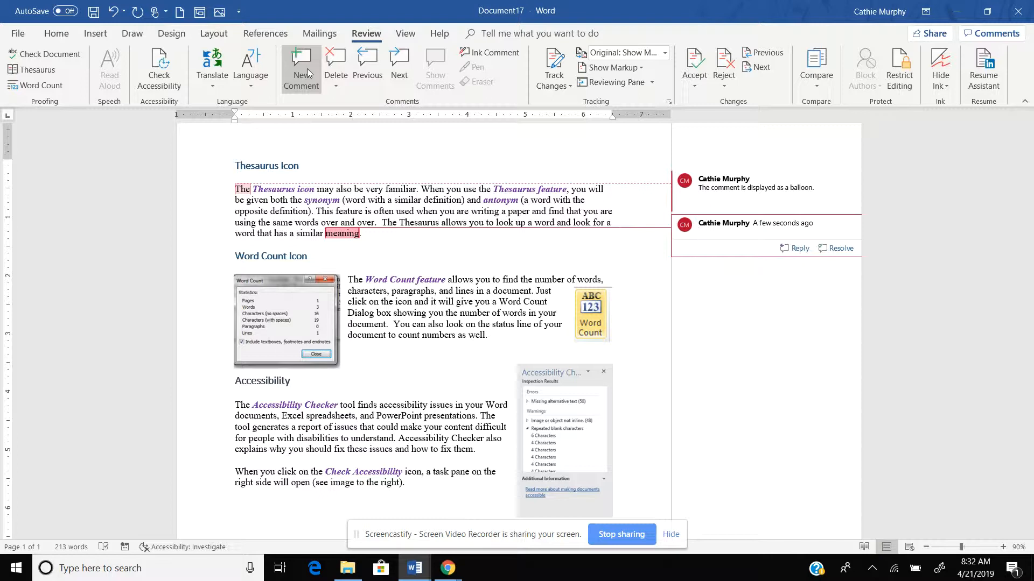
{"action": "type", "text": "Next comment."}
{"action": "key", "text": "Return"}
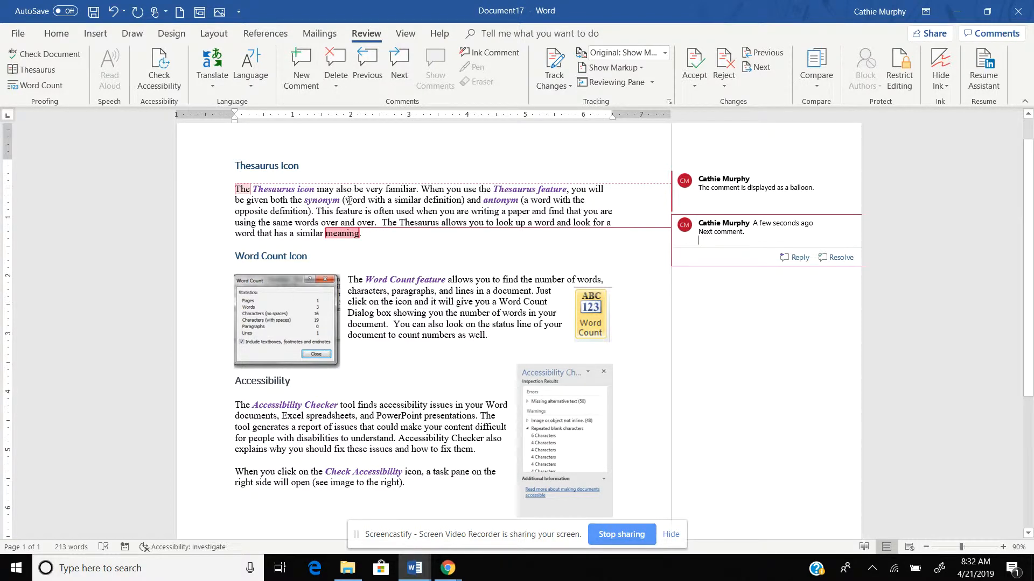
{"action": "left_click", "coordinate": [404, 240]}
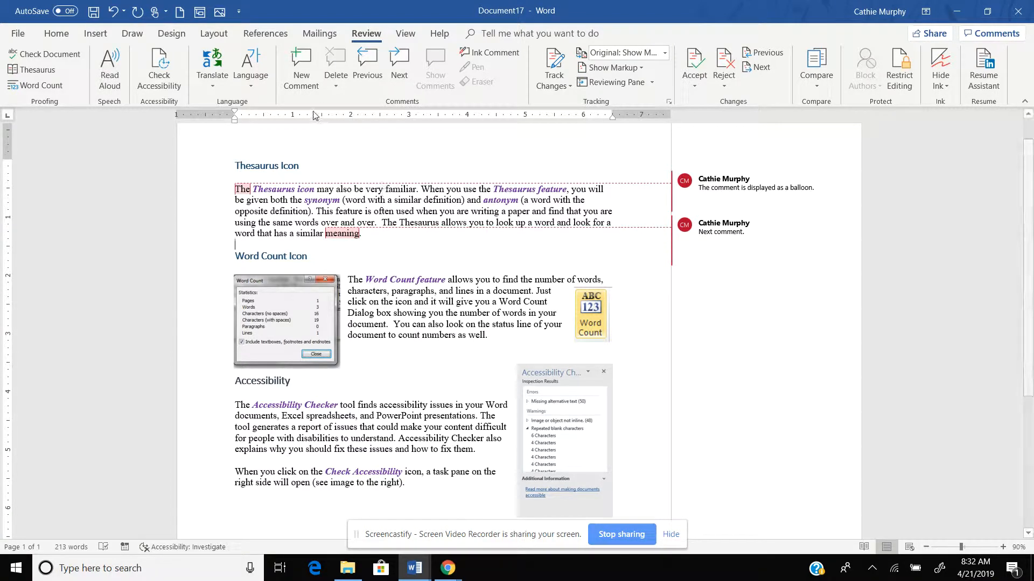
Step back to the previous comment, then move to the first balloon comment
{"action": "left_click", "coordinate": [370, 60]}
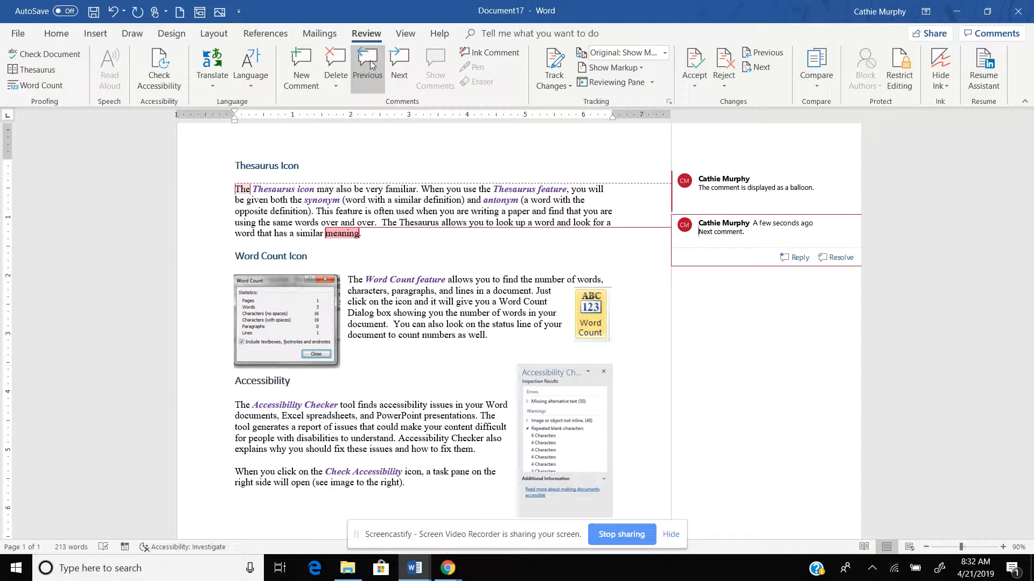
{"action": "left_click", "coordinate": [400, 65]}
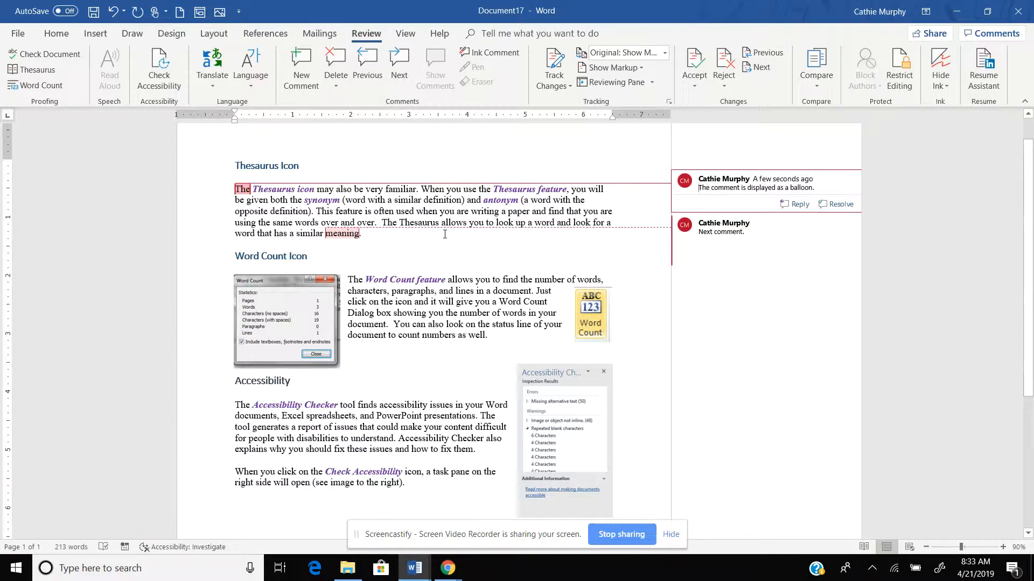
{"action": "left_click", "coordinate": [643, 69]}
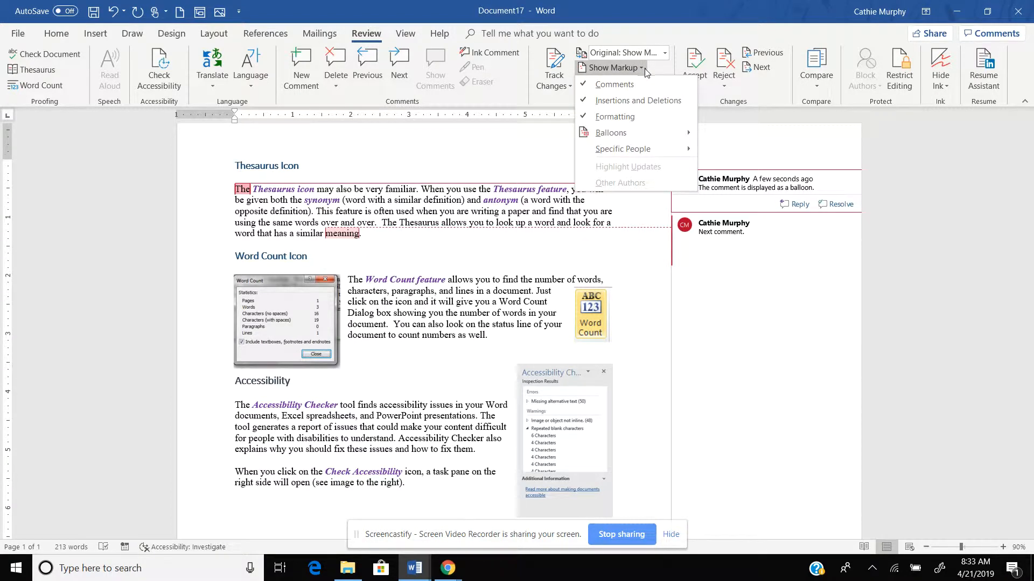
{"action": "mouse_move", "coordinate": [626, 155]}
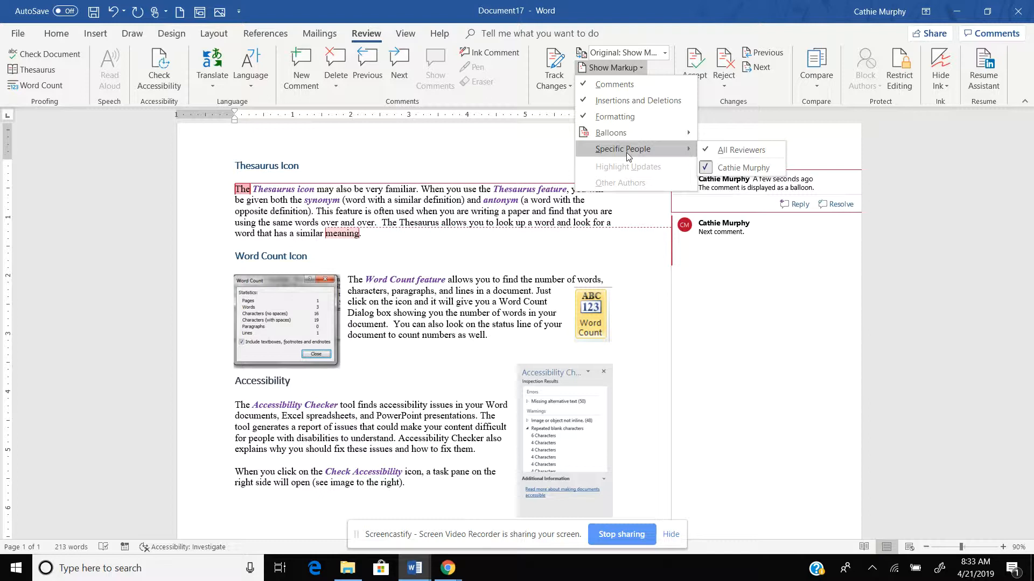
{"action": "left_click", "coordinate": [707, 169]}
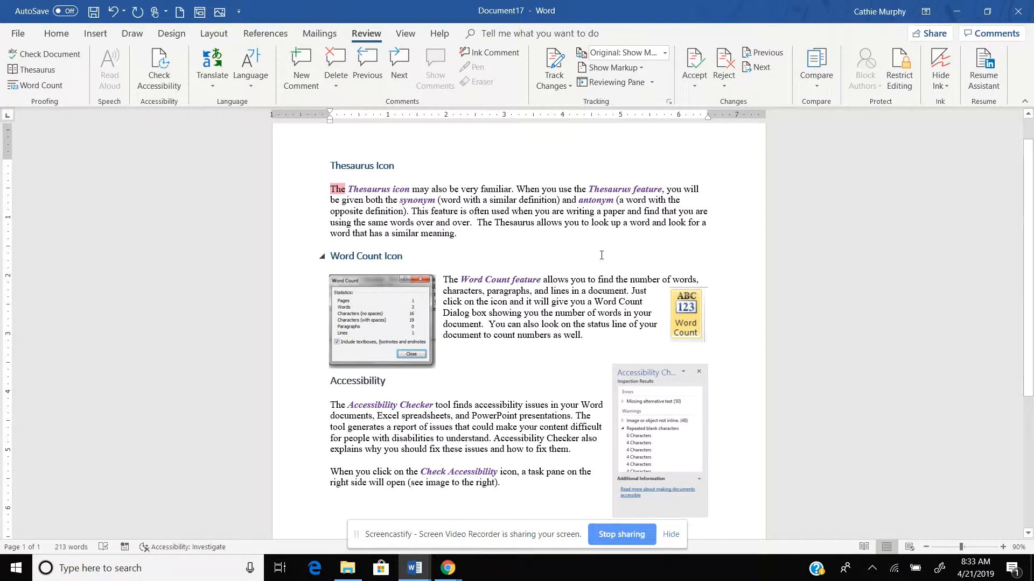
{"action": "left_click", "coordinate": [641, 66]}
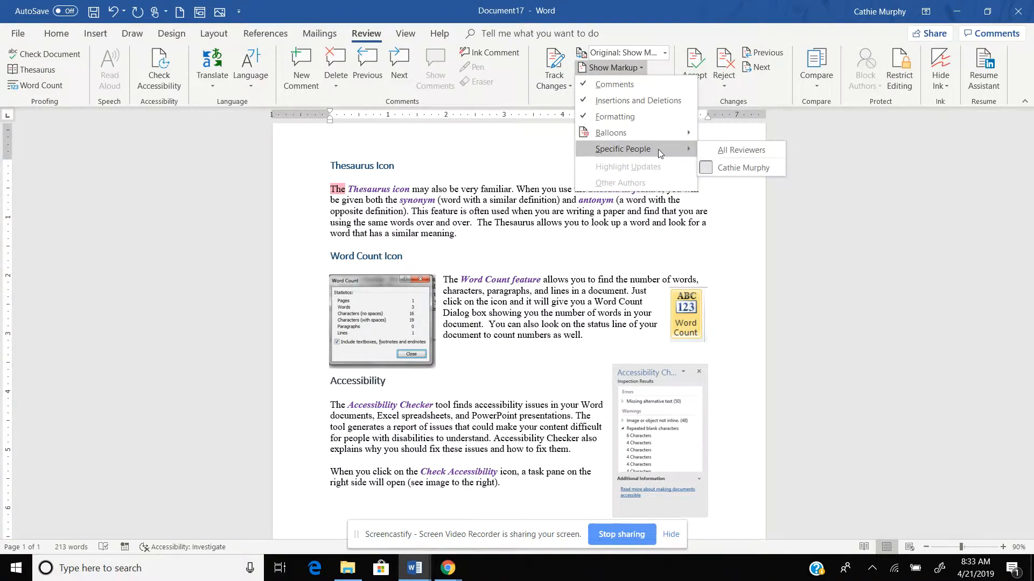
{"action": "left_click", "coordinate": [709, 168]}
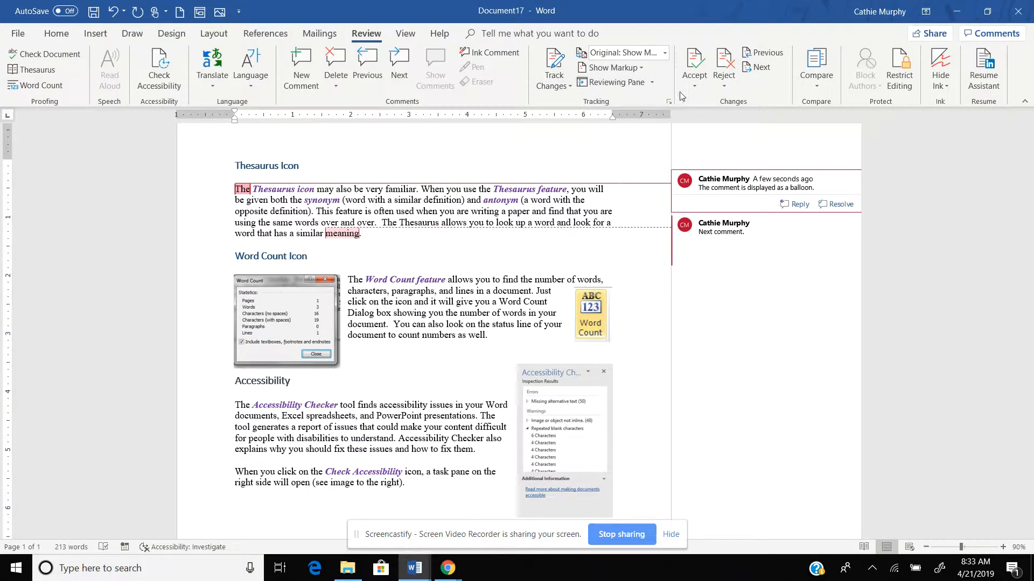
{"action": "left_click", "coordinate": [720, 76]}
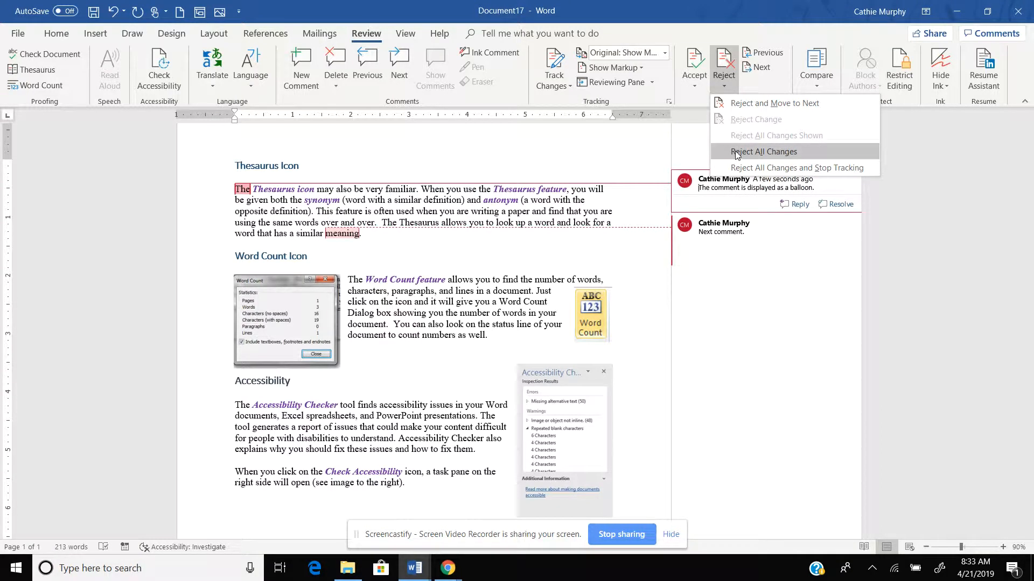
{"action": "left_click", "coordinate": [736, 153]}
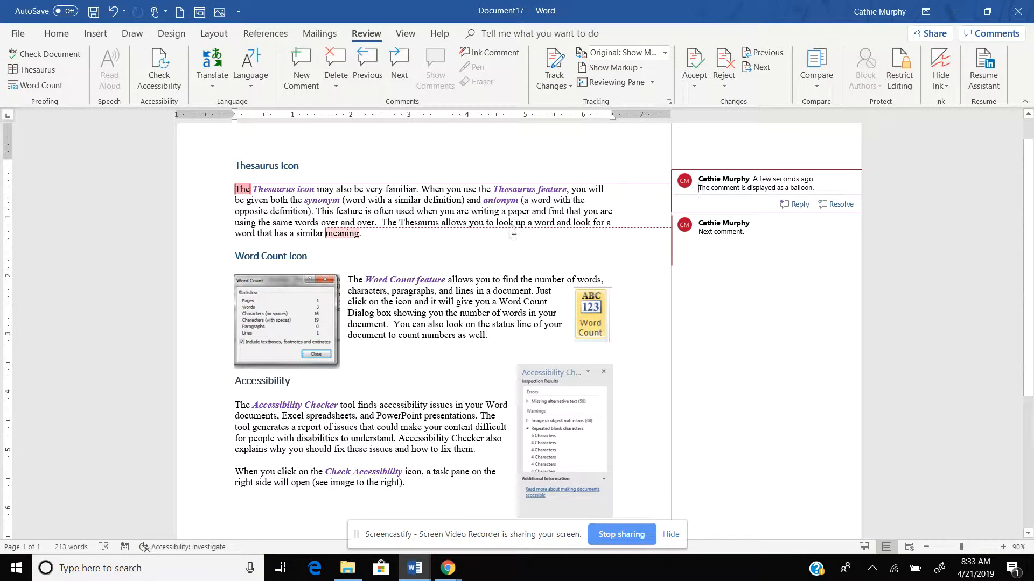
{"action": "left_click", "coordinate": [386, 220]}
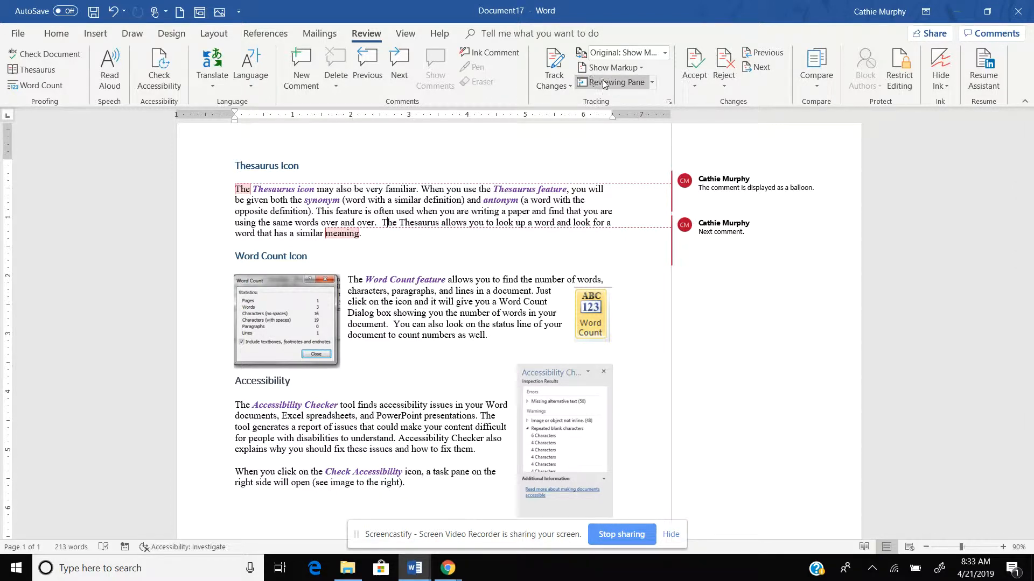
{"action": "left_click", "coordinate": [653, 83]}
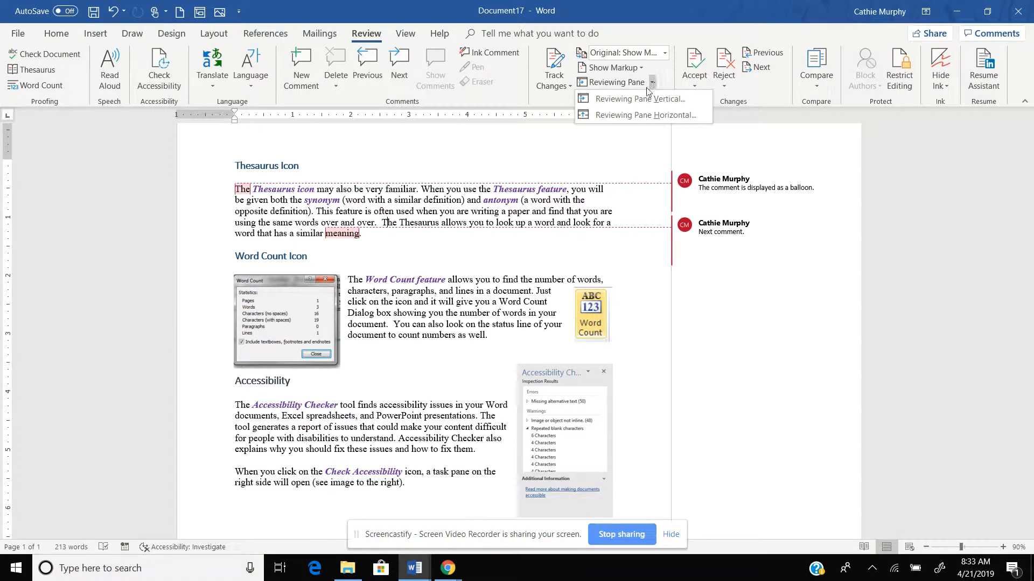
{"action": "left_click", "coordinate": [633, 99]}
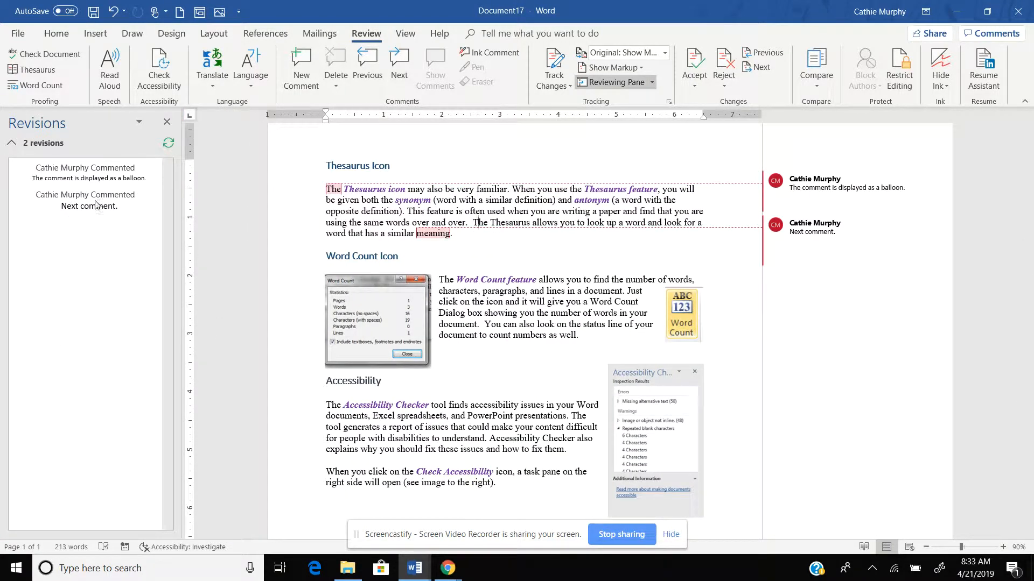
{"action": "left_click", "coordinate": [652, 83]}
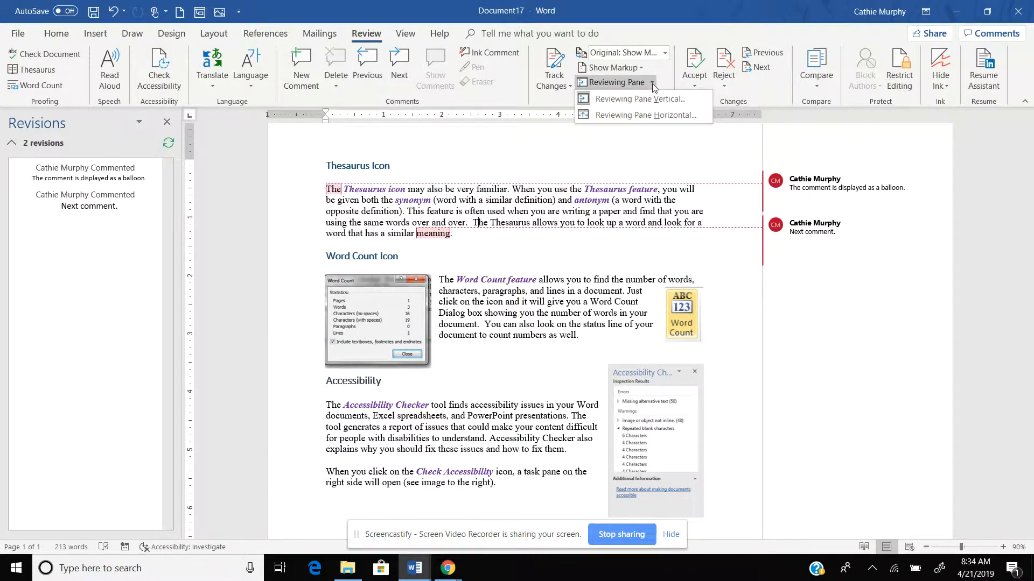
{"action": "left_click", "coordinate": [640, 116]}
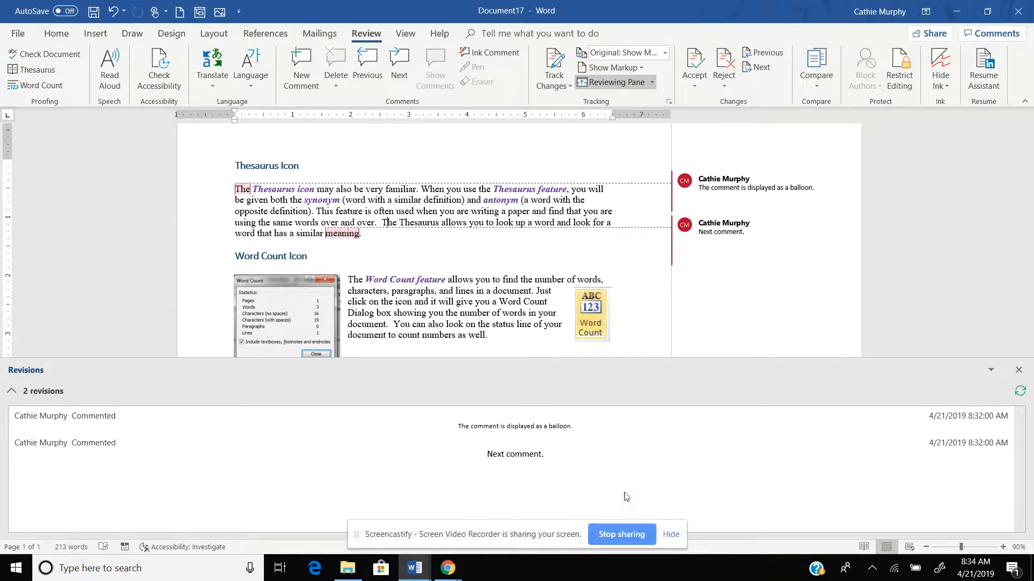
{"action": "left_click", "coordinate": [1019, 372]}
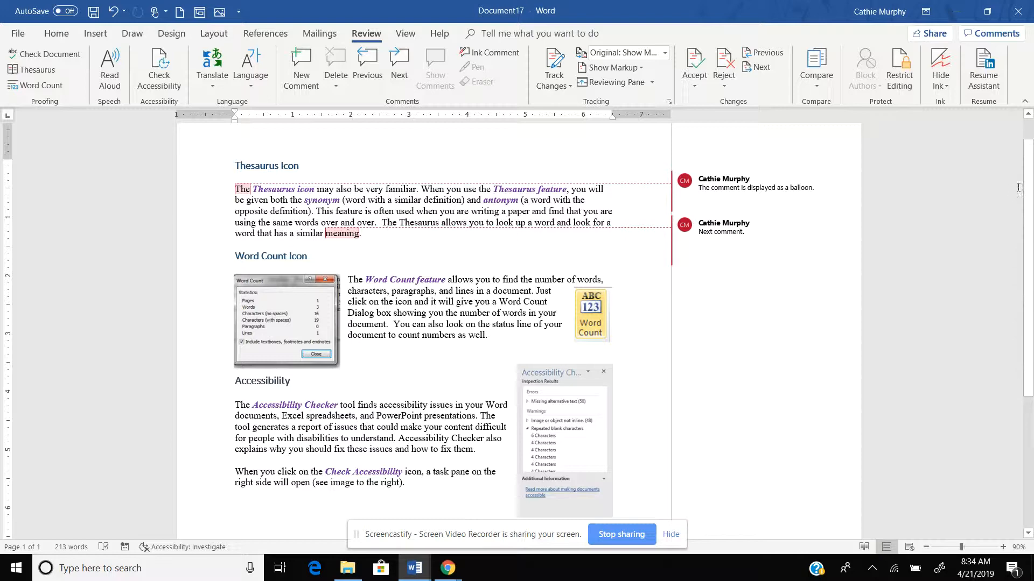
Switch Display for Review to All Markup, then to No Markup to hide both balloons
{"action": "scroll", "coordinate": [1026, 188], "scroll_direction": "up", "scroll_amount": 1}
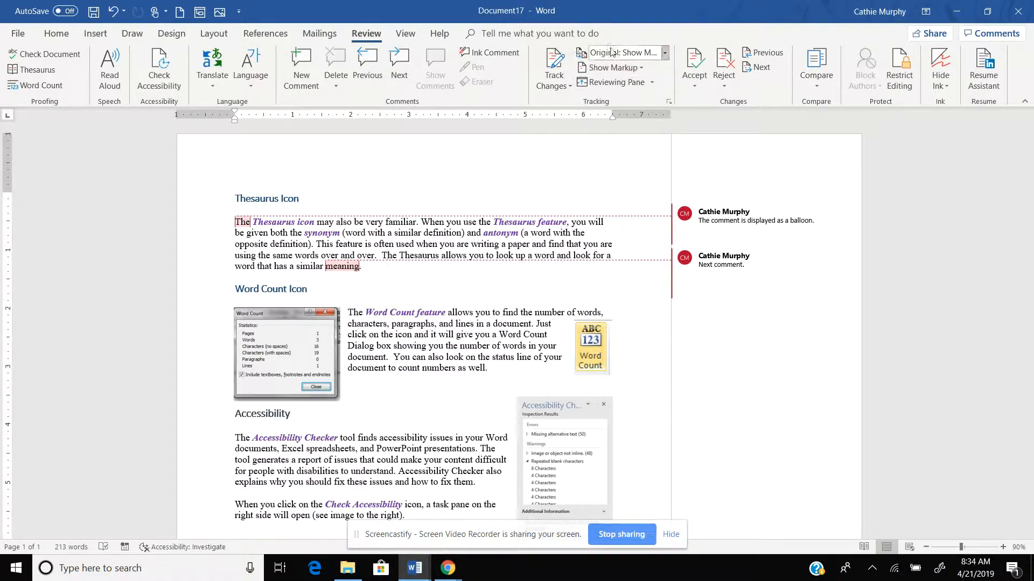
{"action": "left_click", "coordinate": [666, 54]}
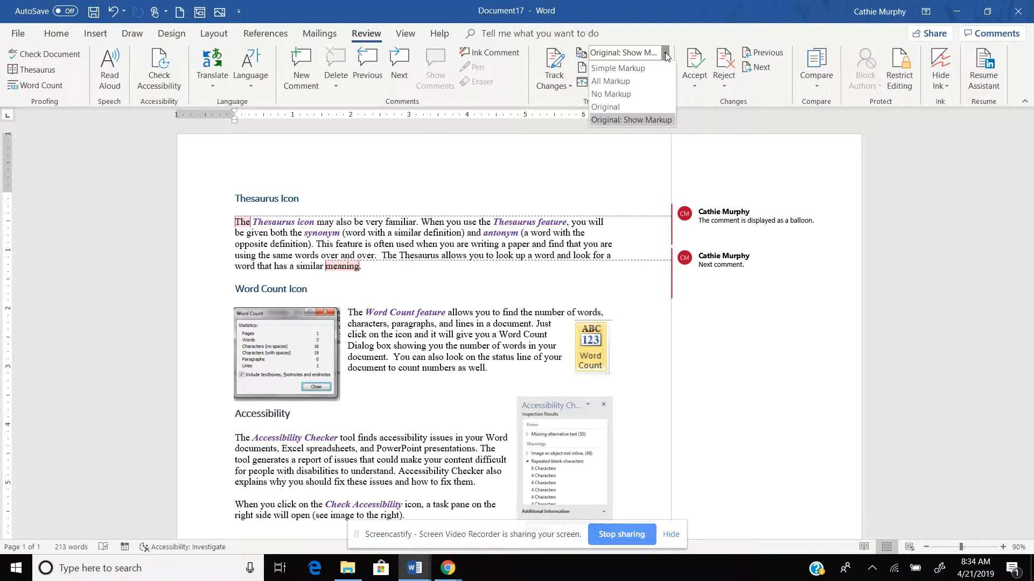
{"action": "left_click", "coordinate": [623, 81]}
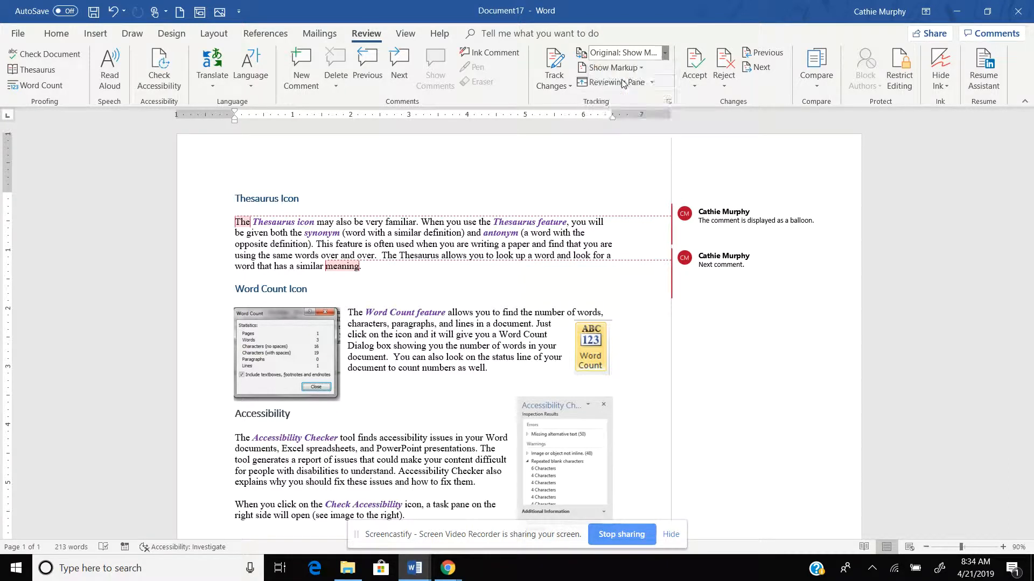
{"action": "left_click", "coordinate": [666, 54]}
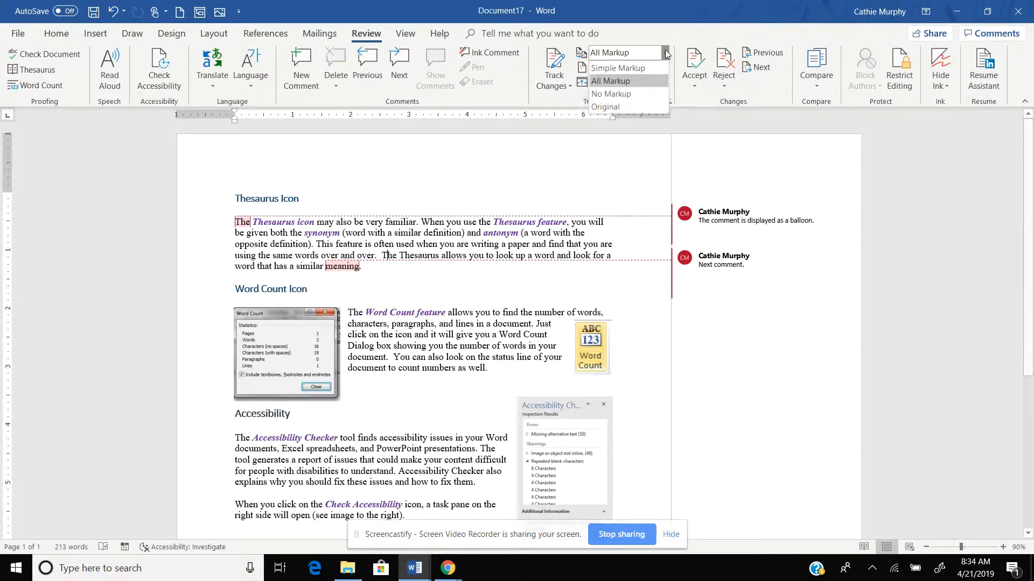
{"action": "left_click", "coordinate": [611, 94]}
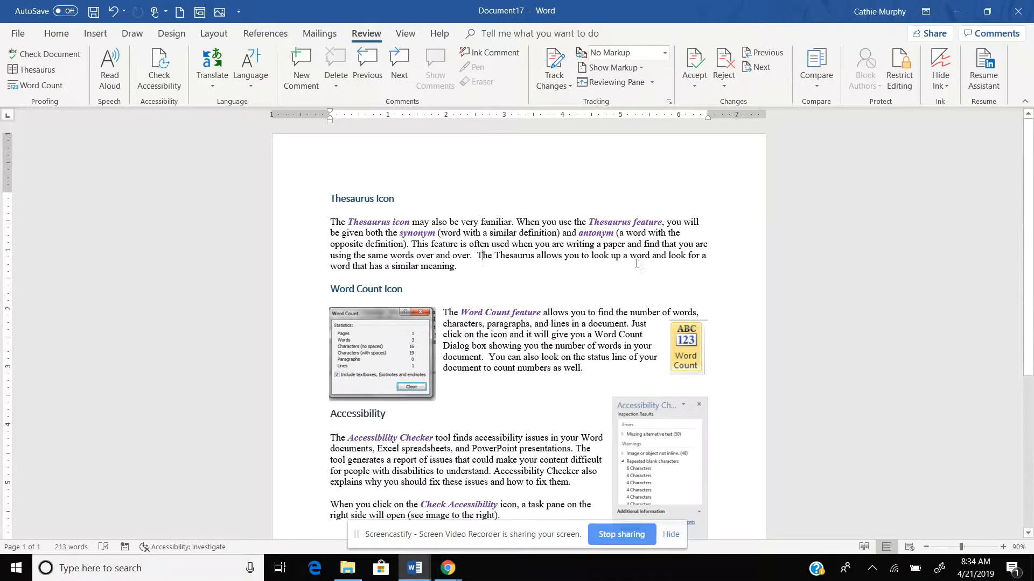